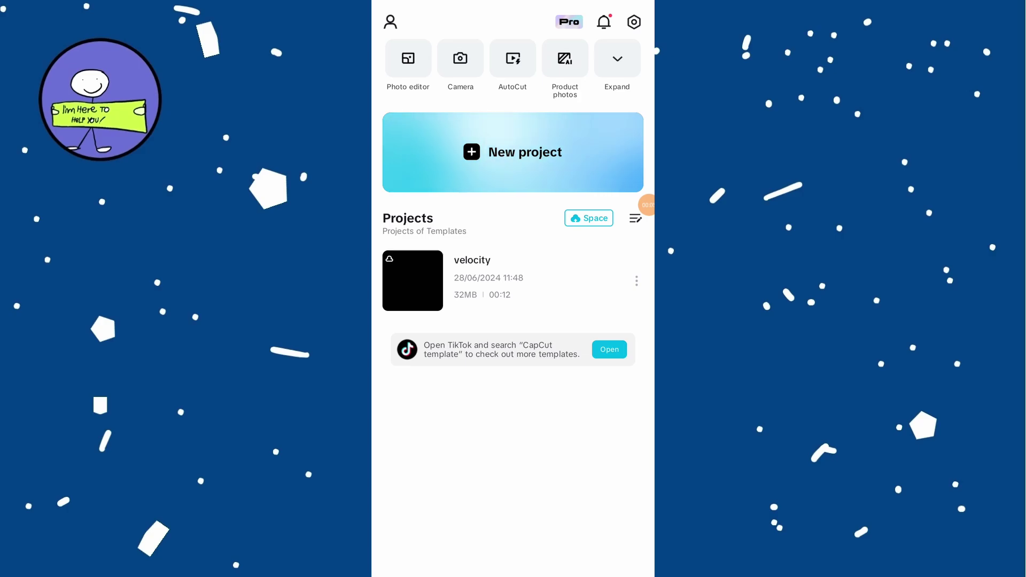
Step: Create a new project holding the five-second screen-recording video clip
left_click(512, 152)
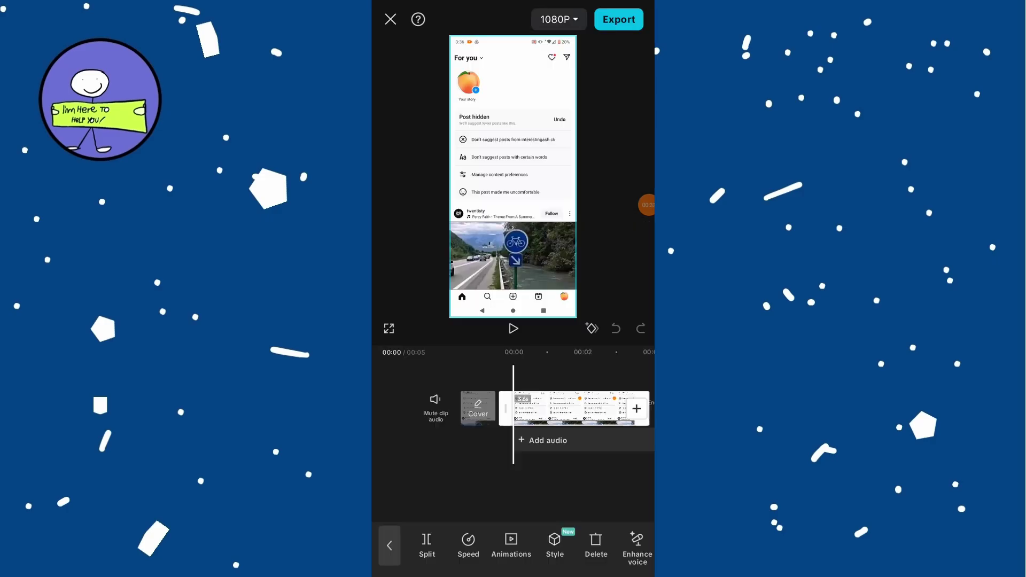
scroll(514, 545, "right", 4)
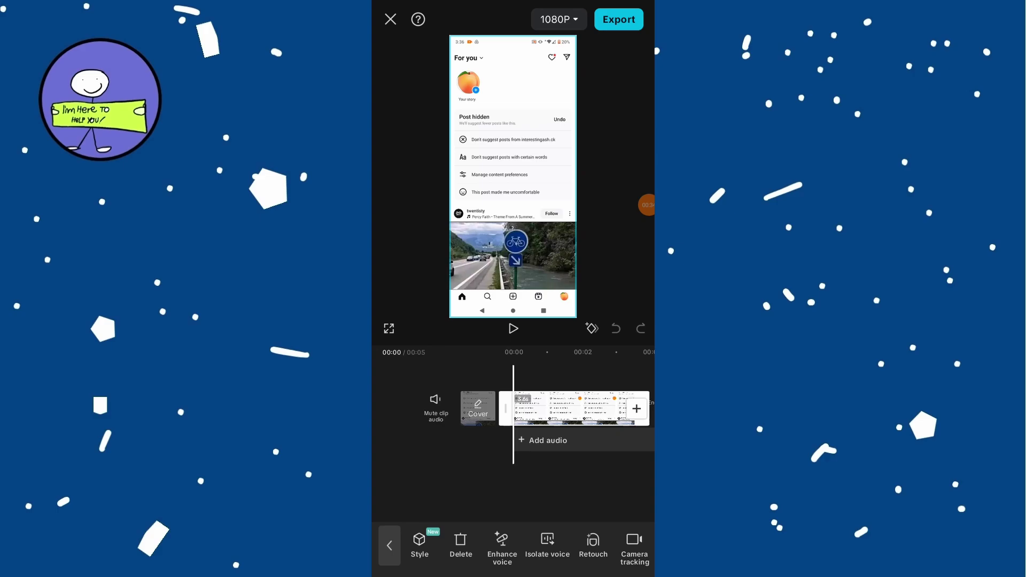
scroll(513, 544, "right", 2)
scroll(513, 545, "right", 4)
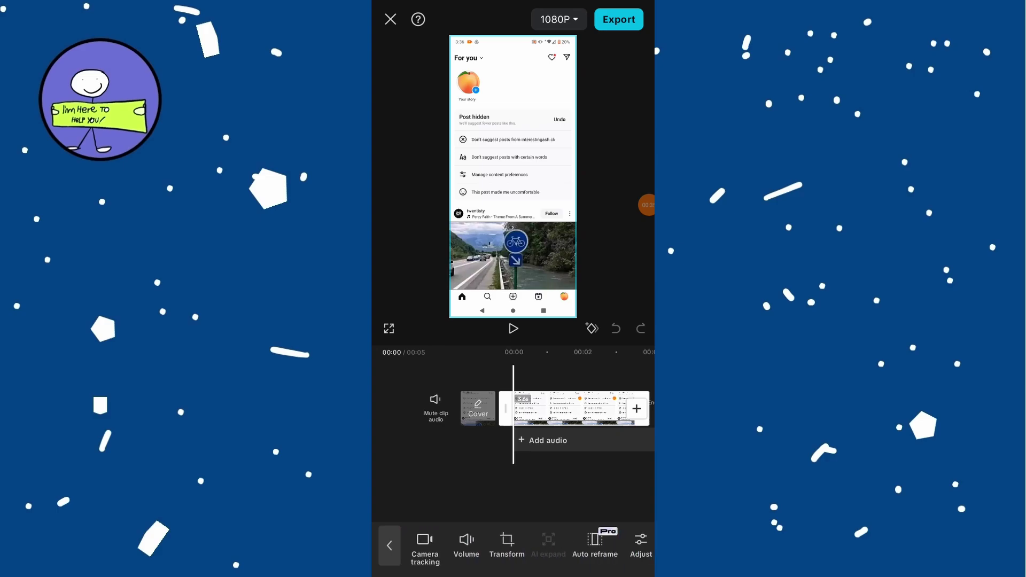
scroll(513, 545, "right", 2)
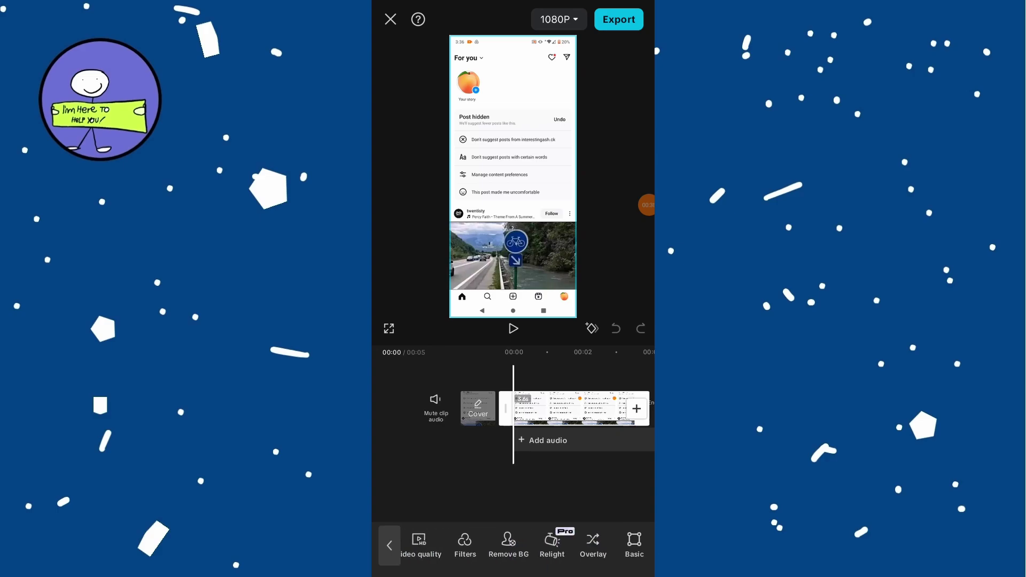
scroll(513, 545, "right", 2)
scroll(513, 409, "right", 3)
Step: Extract the clip's audio as Extracted audio1 and duplicate that audio track
left_click(649, 544)
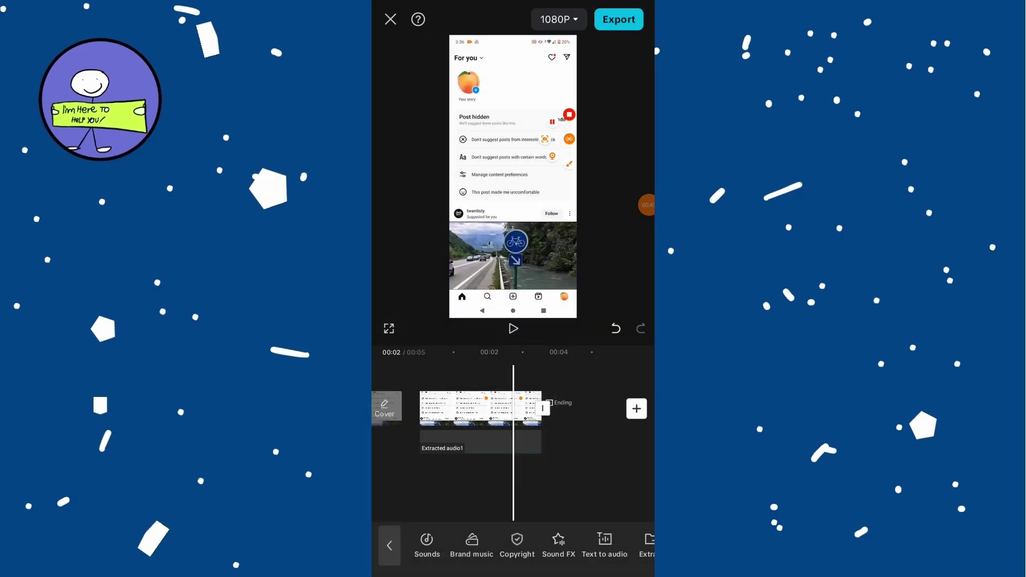
scroll(513, 410, "left", 3)
left_click(573, 447)
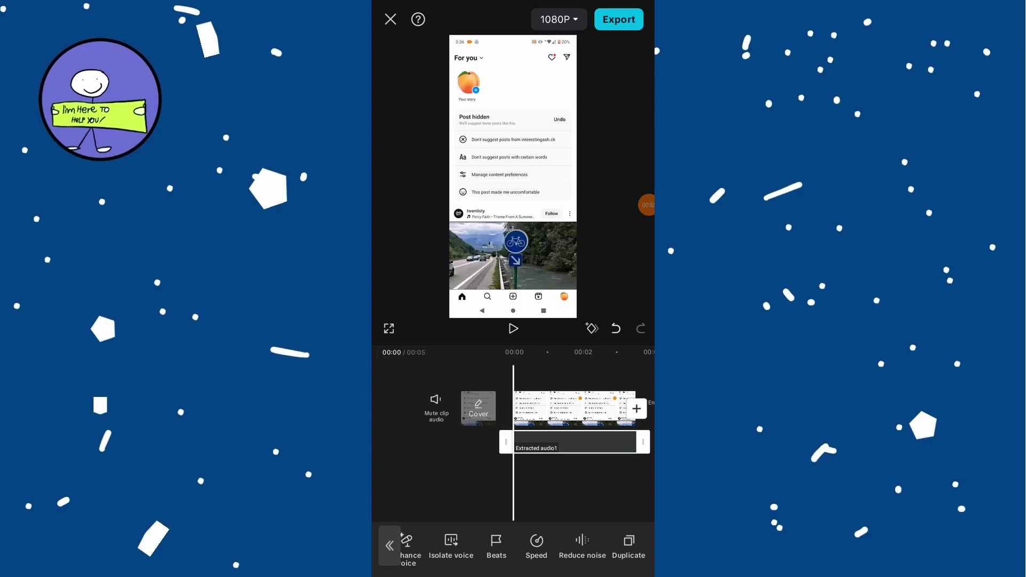
left_click(628, 545)
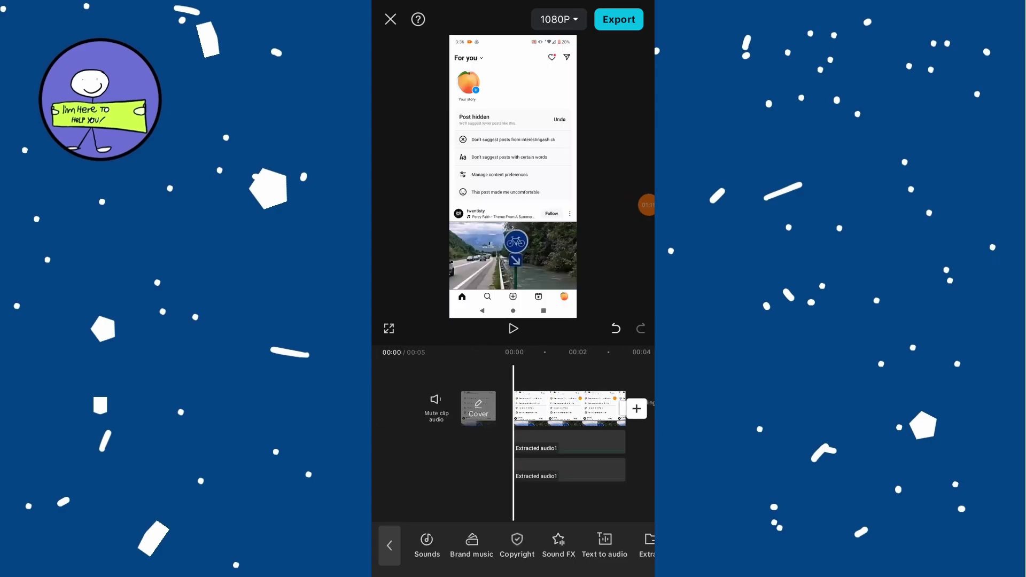
Step: Bring up the Isolate voice options for the first Extracted audio1 clip
left_click(569, 448)
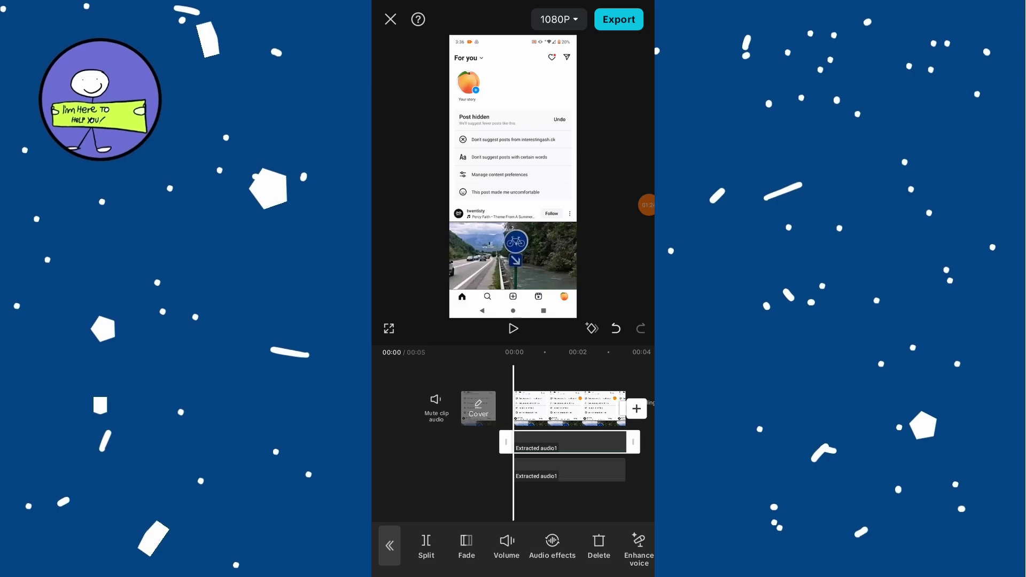
scroll(520, 549, "right", 3)
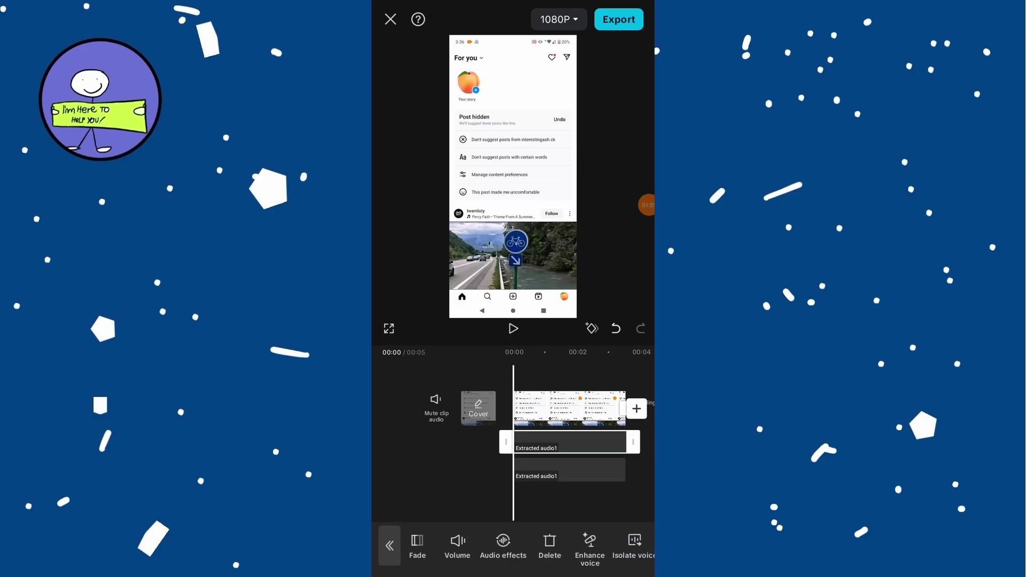
left_click(551, 545)
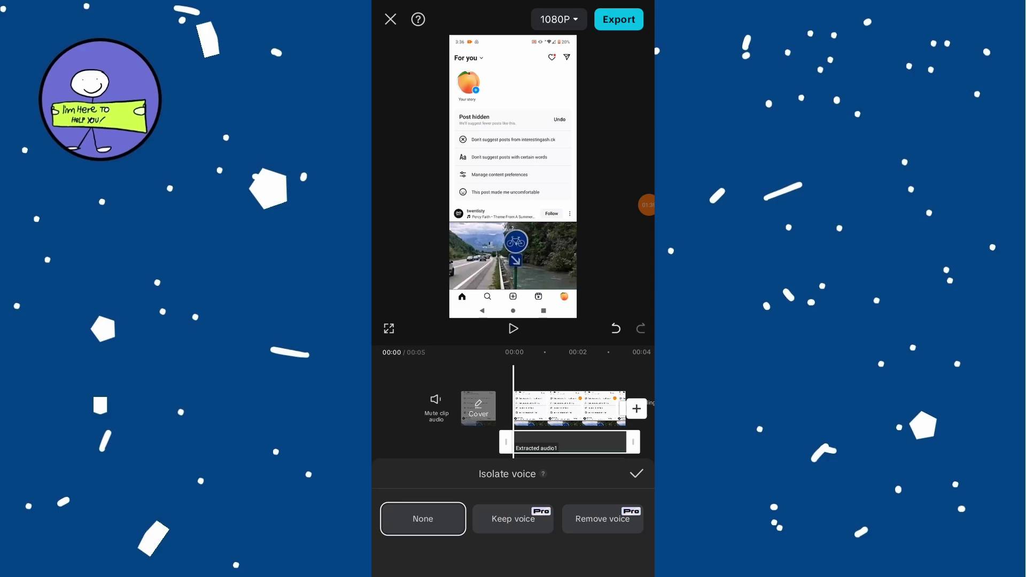
Step: Confirm voice isolation on the first track, then apply Remove voice to the second
left_click(636, 474)
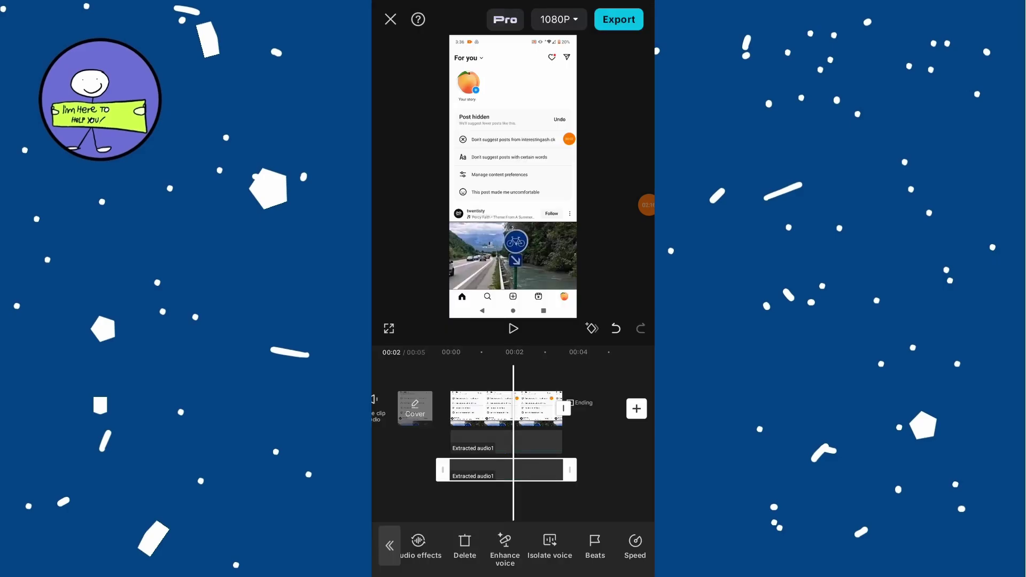
left_click(549, 546)
left_click(602, 519)
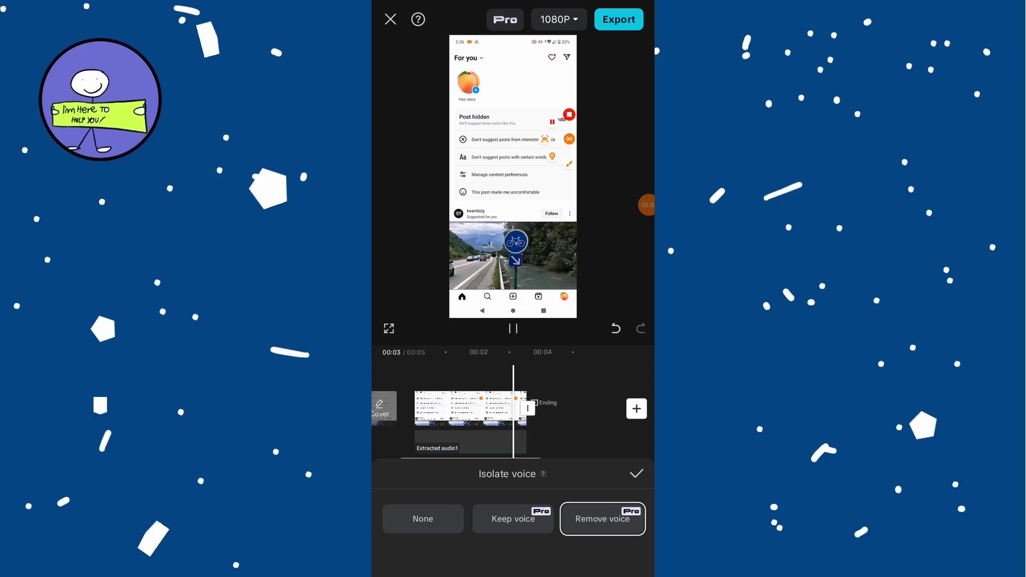
left_click(637, 474)
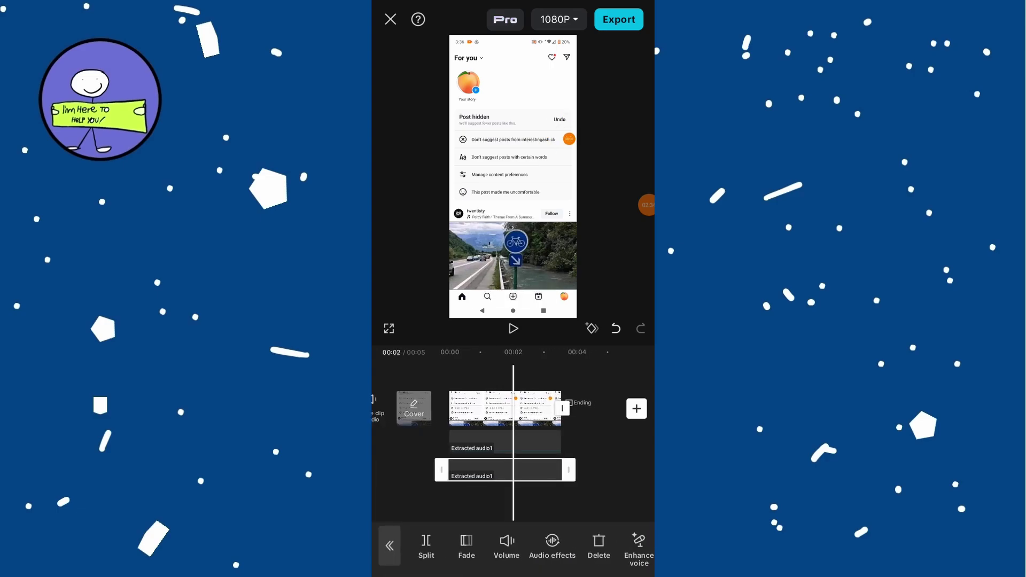
Step: Bring up the Volume slider for the selected voice-removed audio clip
left_click(506, 545)
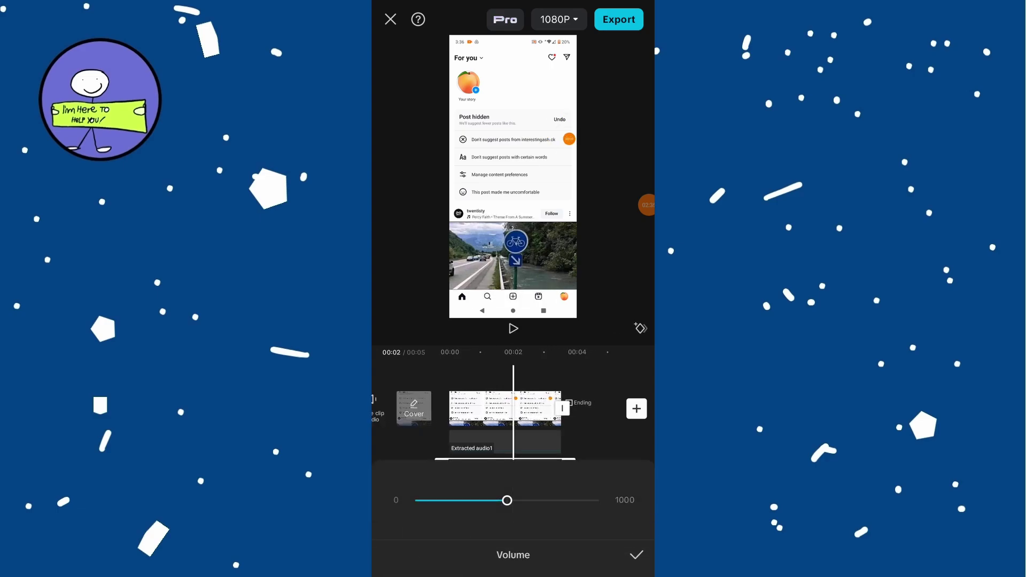